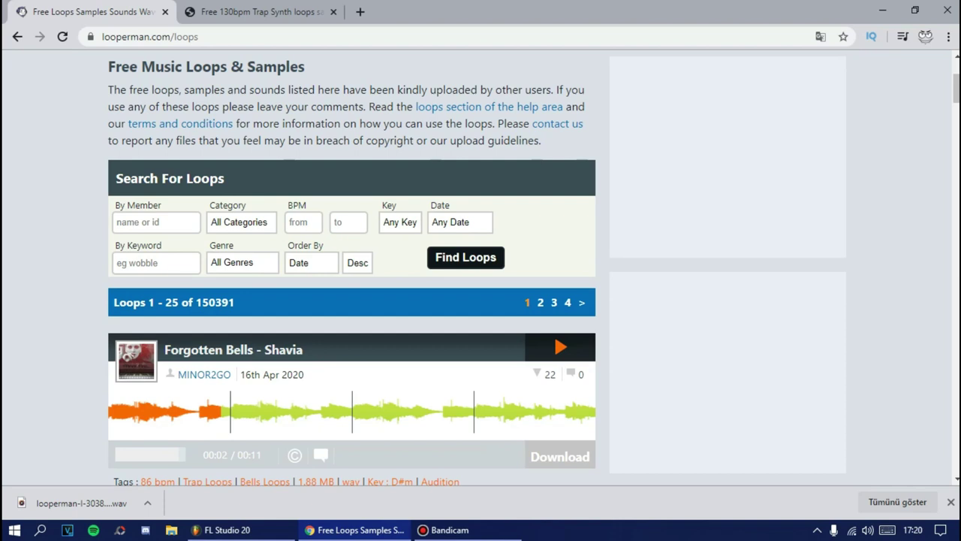
- Download the Travis Scott Type Melody loop from Looperman and place it at bar 1 on Track 1 in FL Studio
{"action": "scroll", "coordinate": [480, 270], "scroll_direction": "up", "scroll_amount": 3}
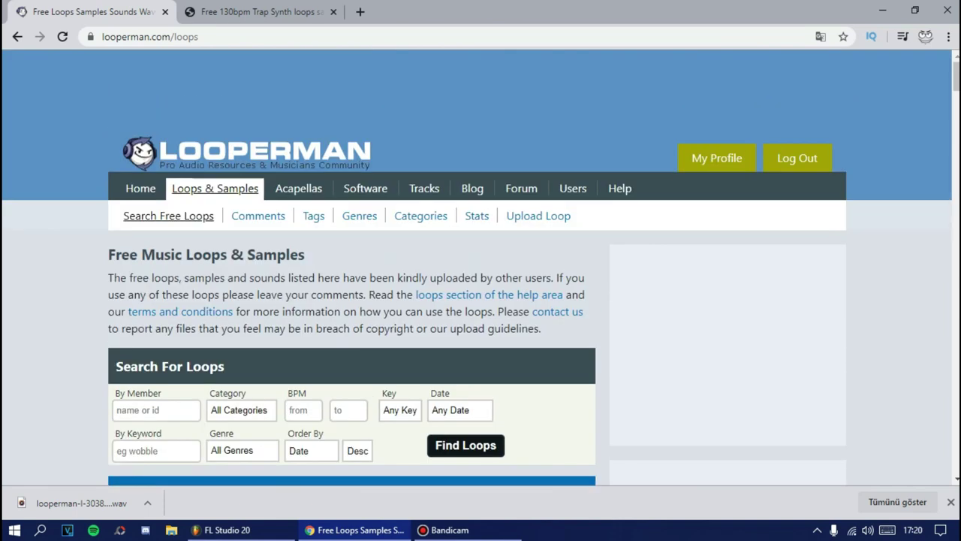
{"action": "left_click", "coordinate": [264, 12]}
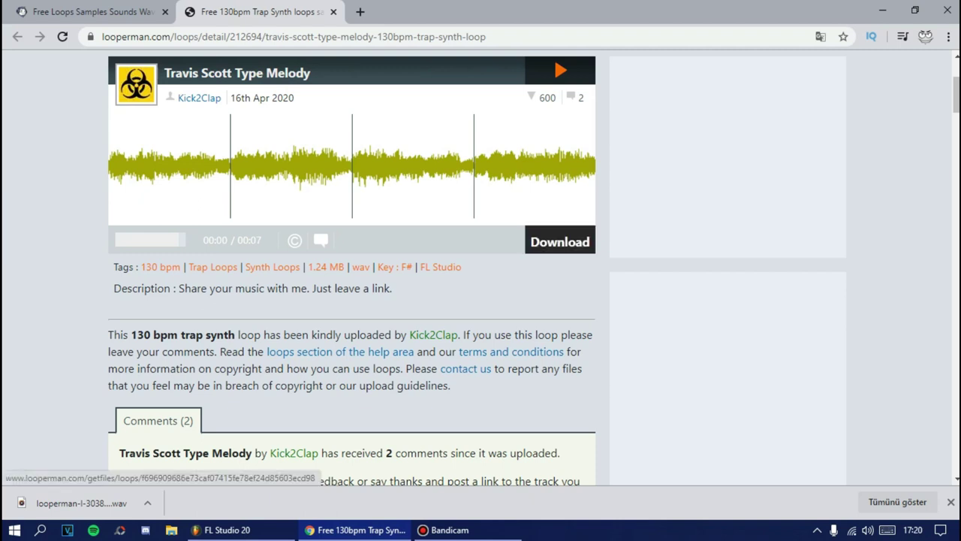
{"action": "left_click", "coordinate": [560, 241]}
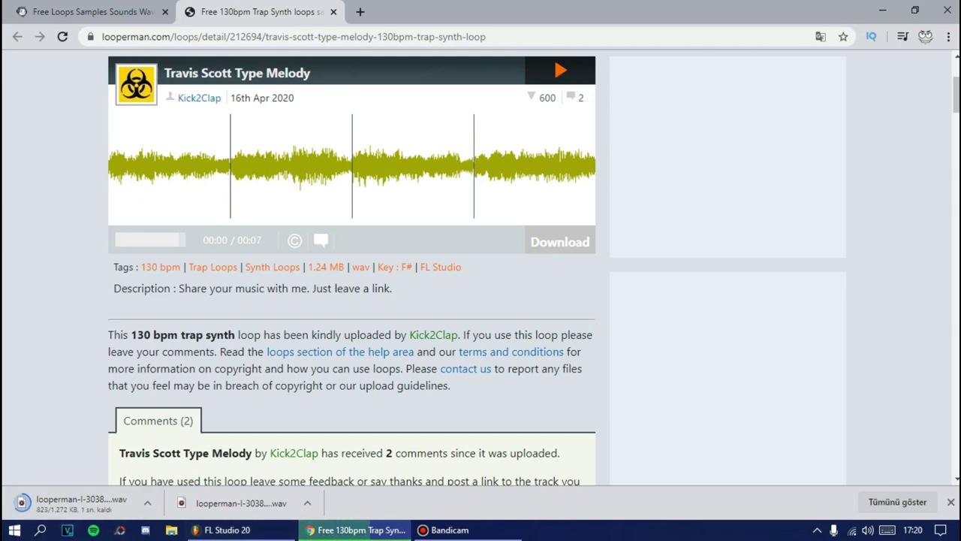
{"action": "left_click_drag", "start_coordinate": [75, 501], "coordinate": [316, 315]}
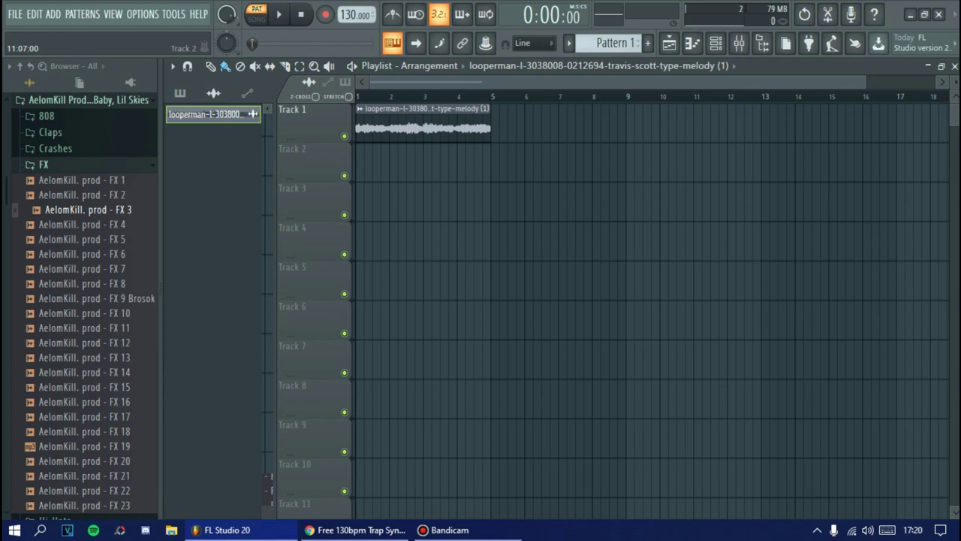
- Play the melody loop in the playlist from the start to hear it
{"action": "key", "text": "space"}
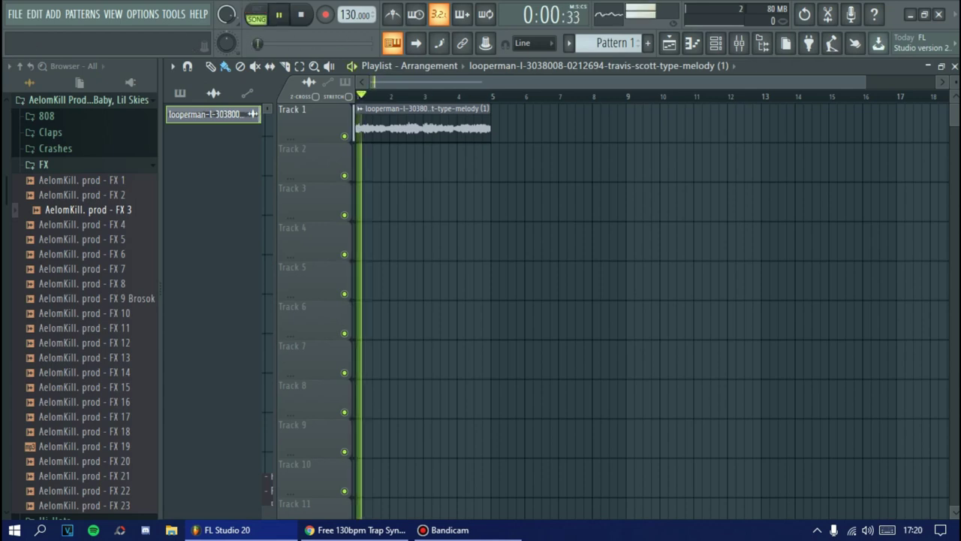
{"action": "key", "text": "space"}
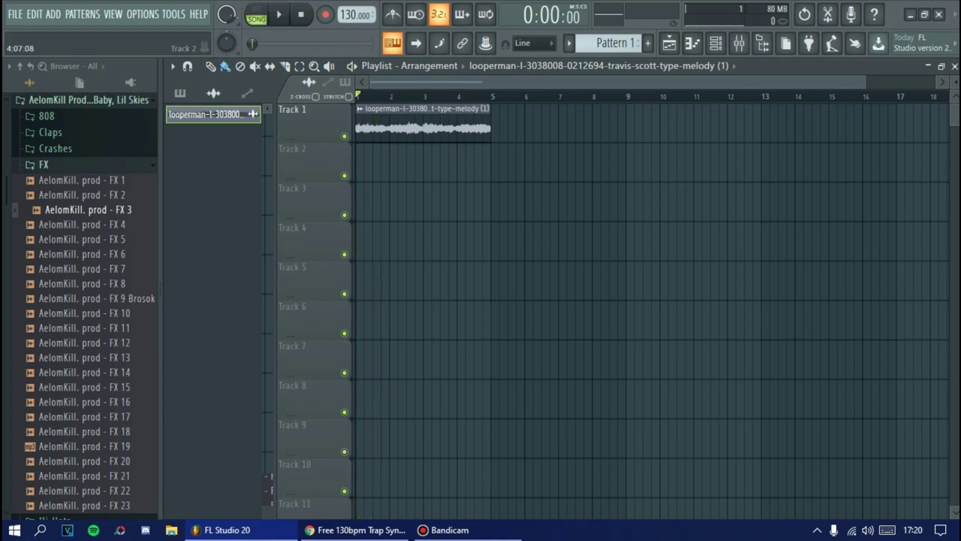
{"action": "key", "text": "space"}
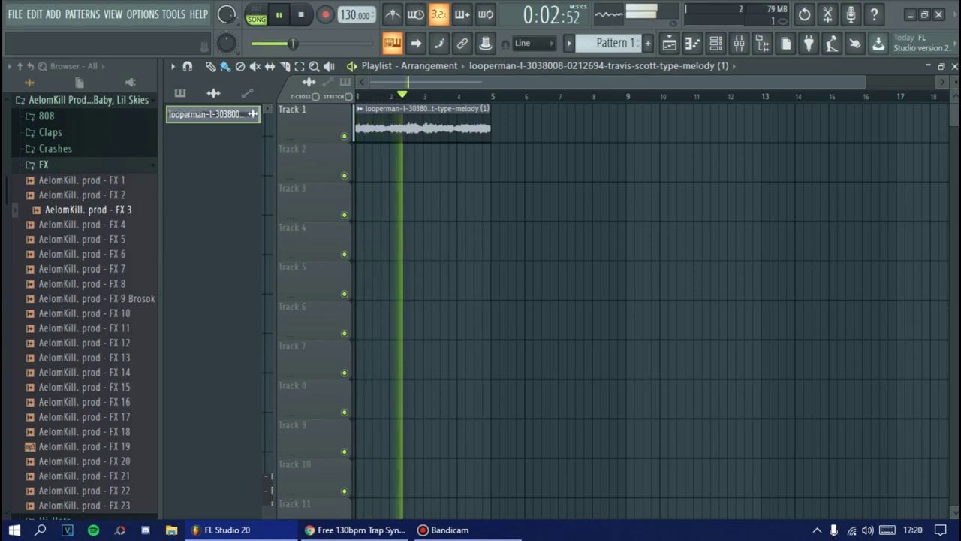
{"action": "key", "text": "space"}
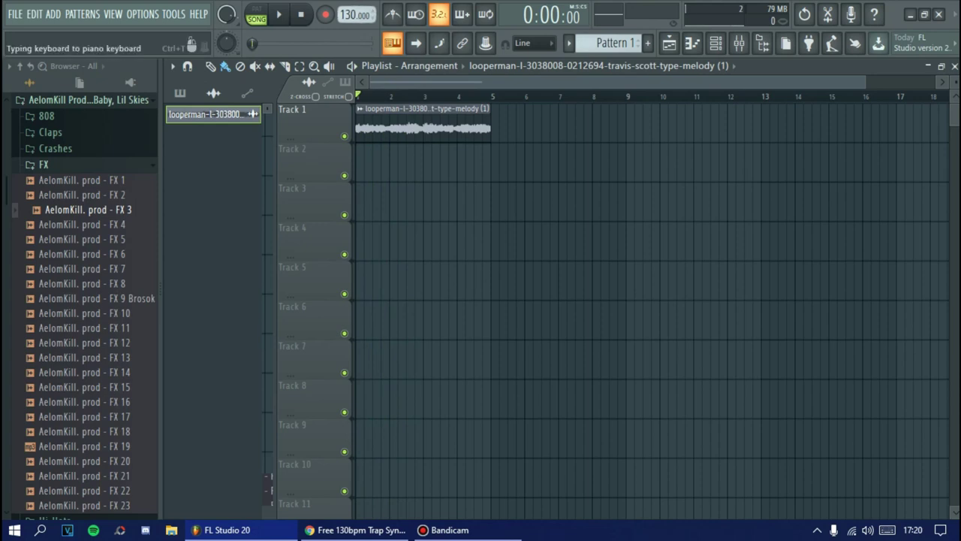
{"action": "key", "text": "alt+Tab"}
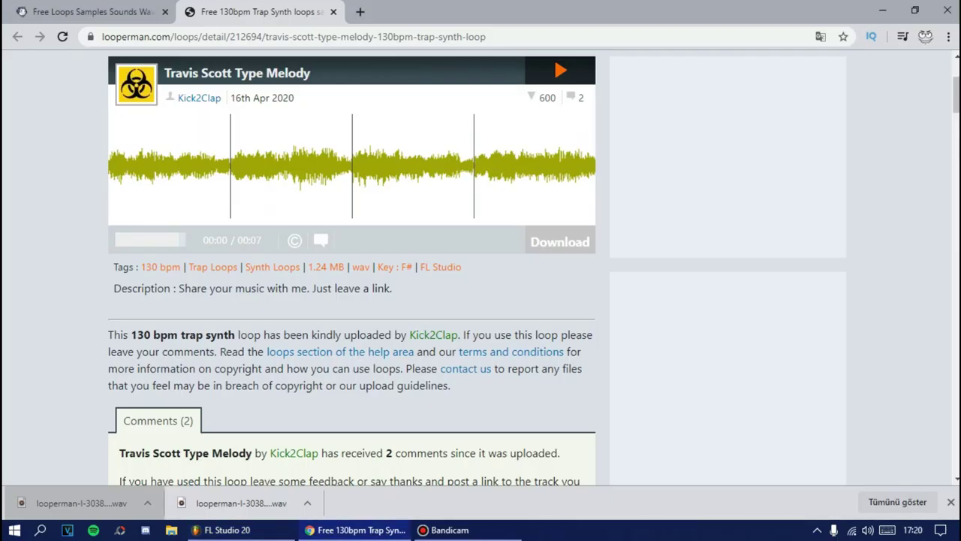
{"action": "key", "text": "alt+Tab"}
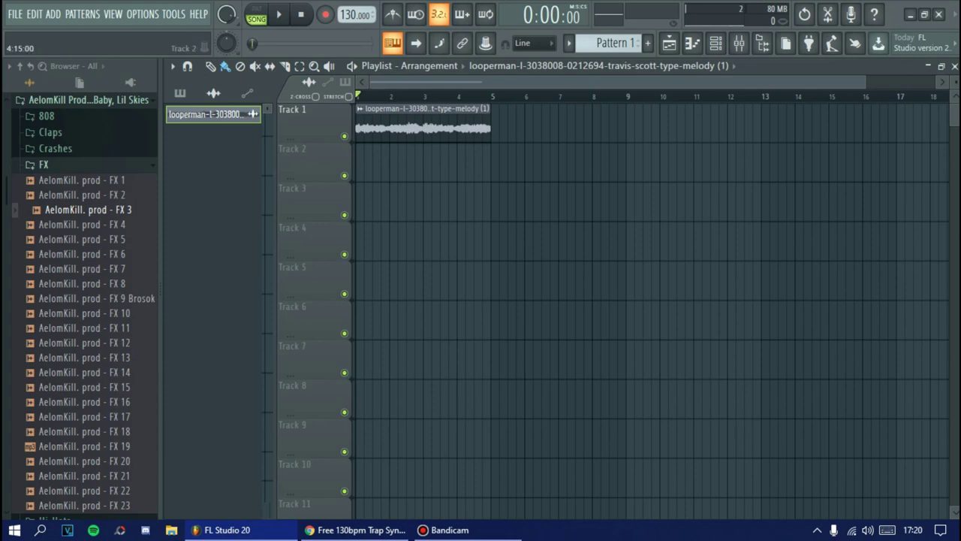
- Repeat the melody clip along Track 1 so that four copies run back to back from bar 1 to bar 17
{"action": "left_click", "coordinate": [527, 162]}
{"action": "right_click", "coordinate": [527, 162]}
{"action": "key", "text": "ctrl+b"}
{"action": "key", "text": "ctrl+b"}
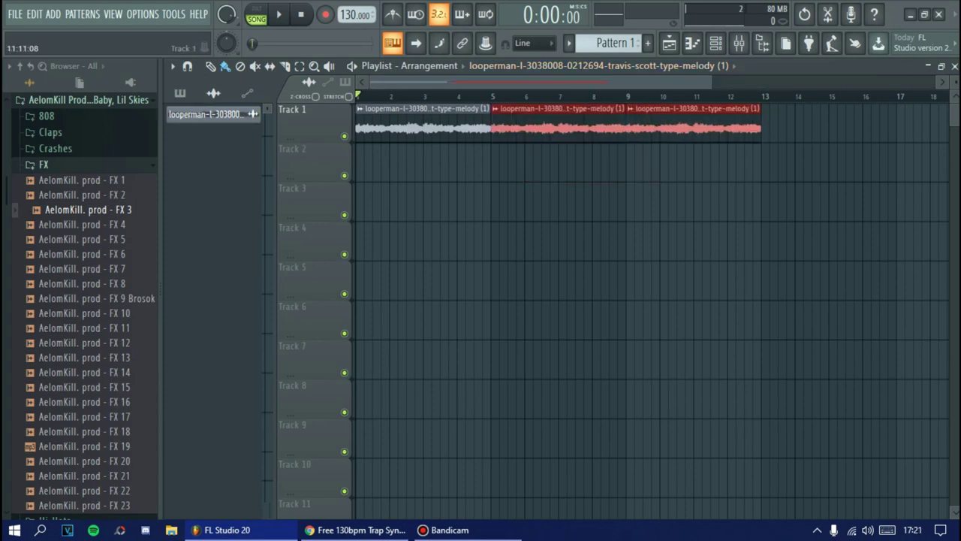
{"action": "key", "text": "ctrl+b"}
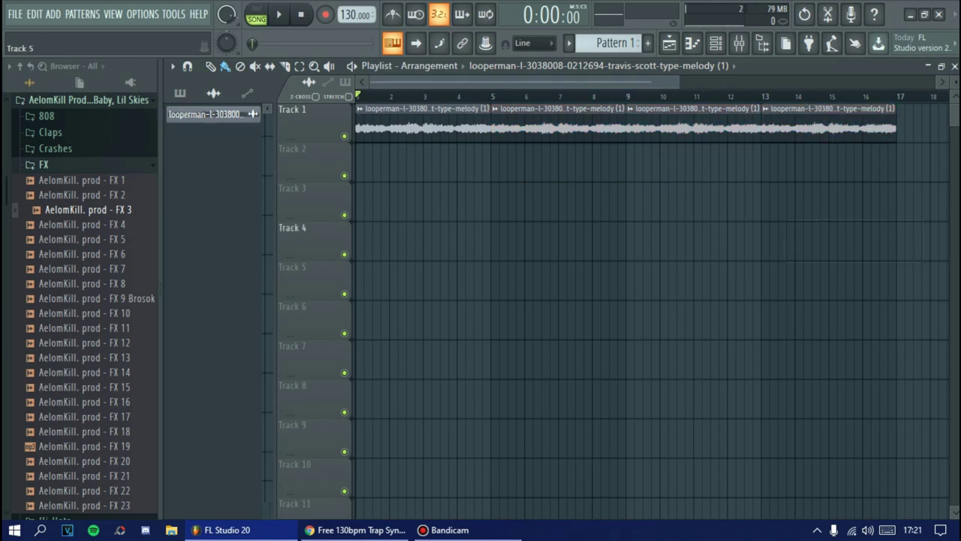
- Select Pattern 1 and show the Unsorted channels (Kick, Clap, Hat, Snare) in the channel rack
{"action": "left_click", "coordinate": [180, 93]}
{"action": "left_click", "coordinate": [213, 115]}
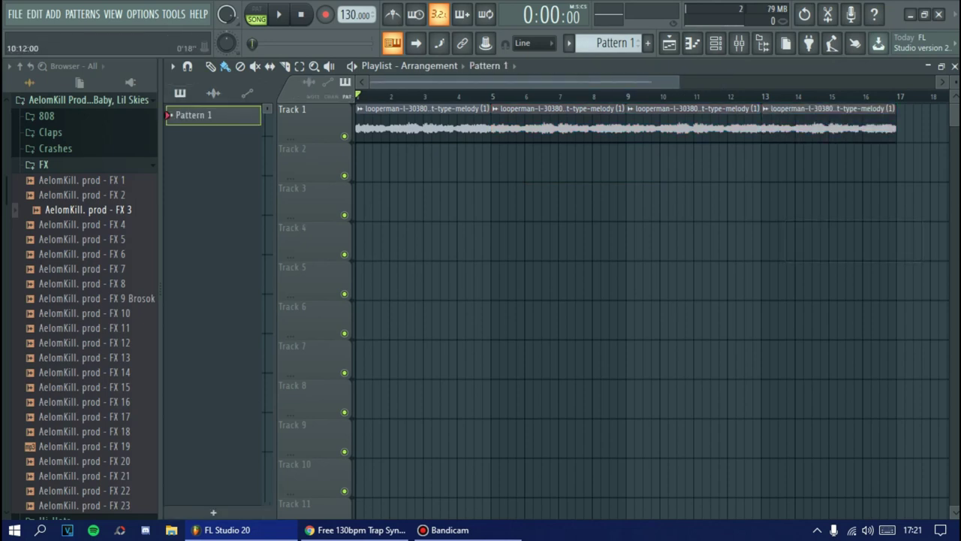
{"action": "left_click", "coordinate": [716, 44]}
{"action": "left_click_drag", "start_coordinate": [409, 257], "coordinate": [660, 257]}
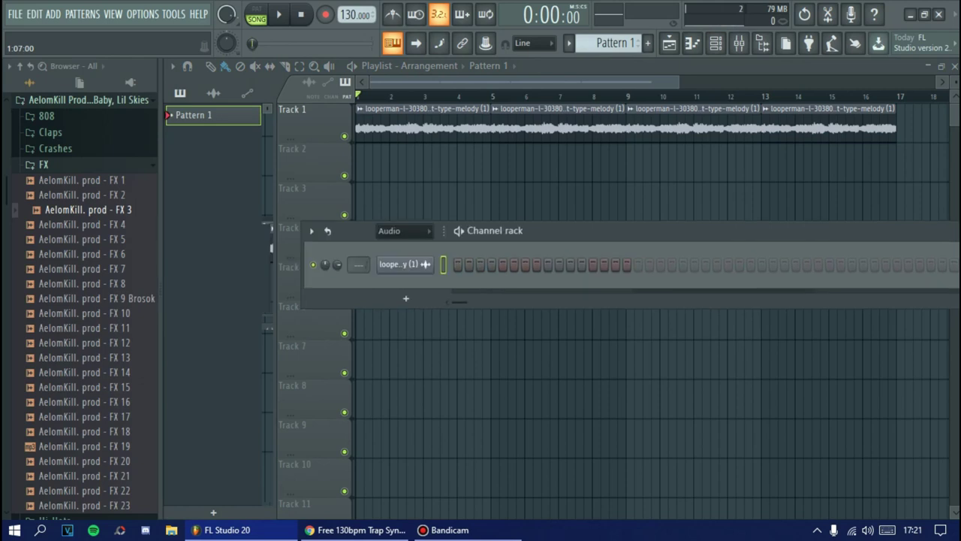
{"action": "left_click", "coordinate": [434, 227]}
{"action": "left_click", "coordinate": [424, 275]}
{"action": "left_click_drag", "start_coordinate": [383, 227], "coordinate": [342, 216]}
{"action": "left_click", "coordinate": [393, 249]}
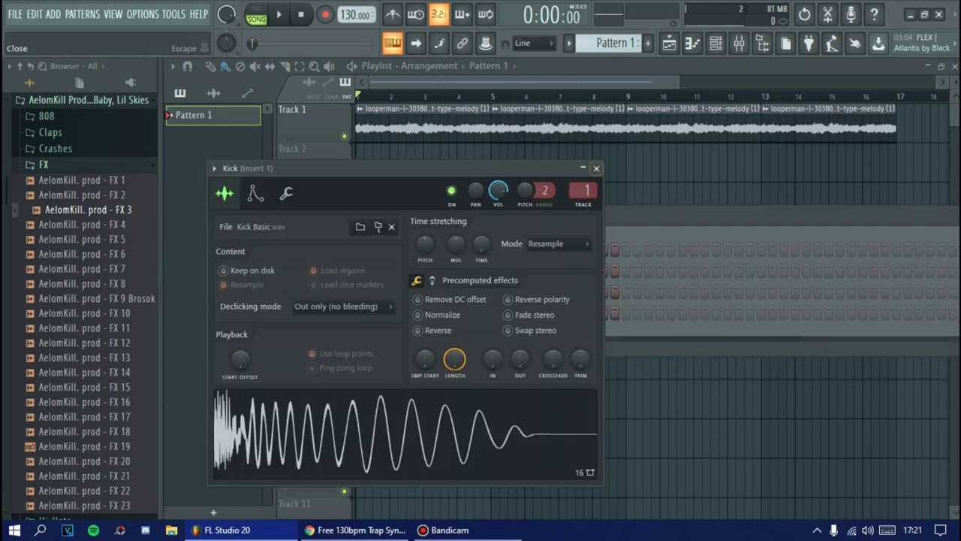
{"action": "left_click", "coordinate": [596, 168]}
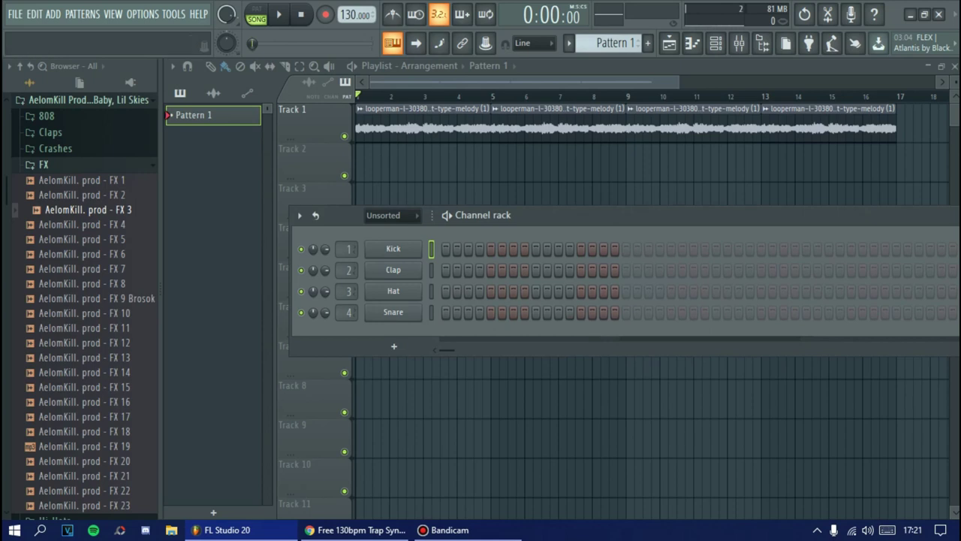
- Browse the kick samples in the Packs drums folder and preview the 22in Kick
{"action": "left_click", "coordinate": [44, 164]}
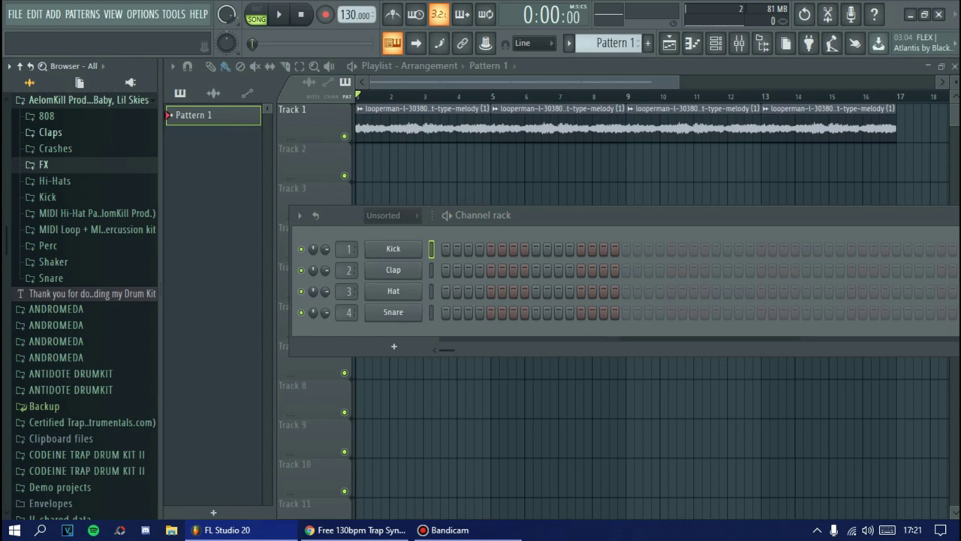
{"action": "scroll", "coordinate": [60, 368], "scroll_direction": "down", "scroll_amount": 3}
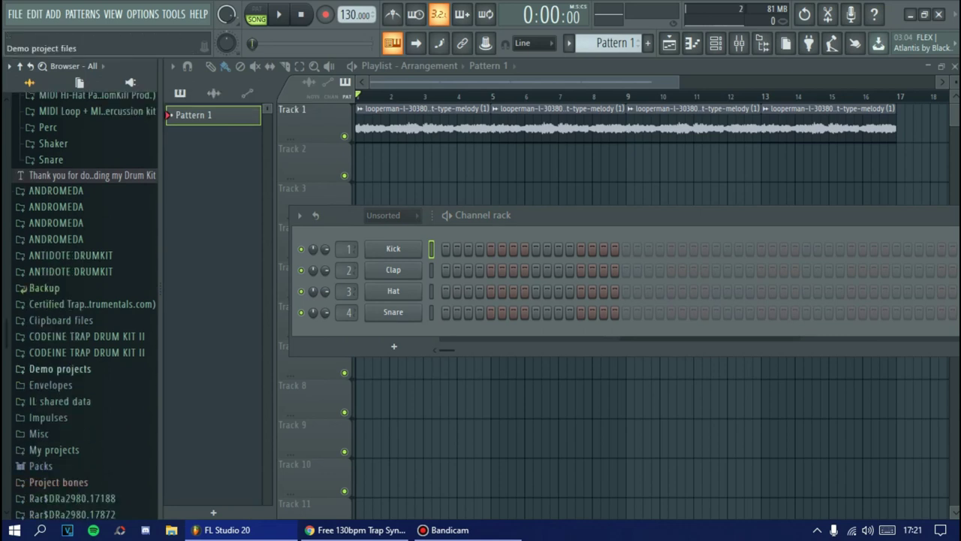
{"action": "left_click", "coordinate": [42, 466]}
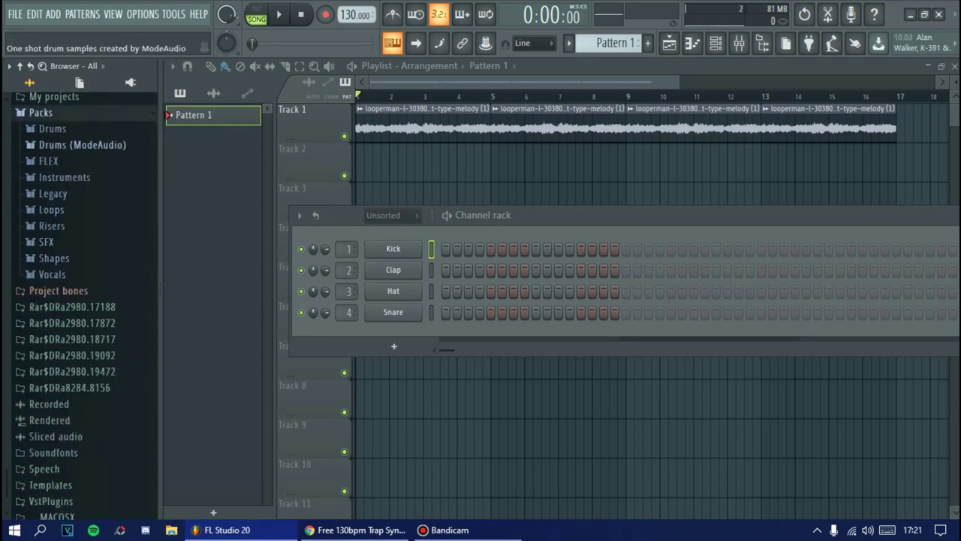
{"action": "left_click", "coordinate": [54, 129]}
{"action": "left_click", "coordinate": [58, 177]}
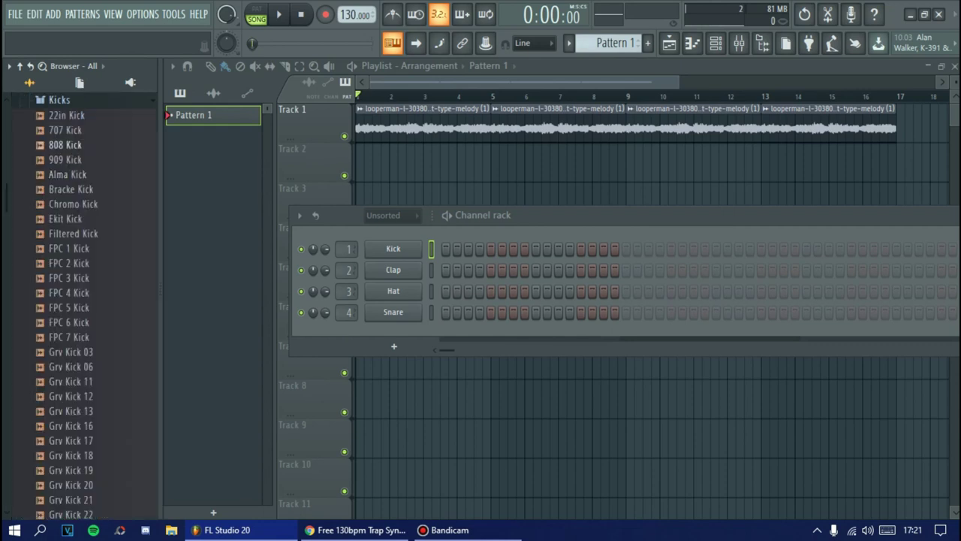
{"action": "key", "text": "Up"}
{"action": "key", "text": "Down"}
{"action": "key", "text": "Up"}
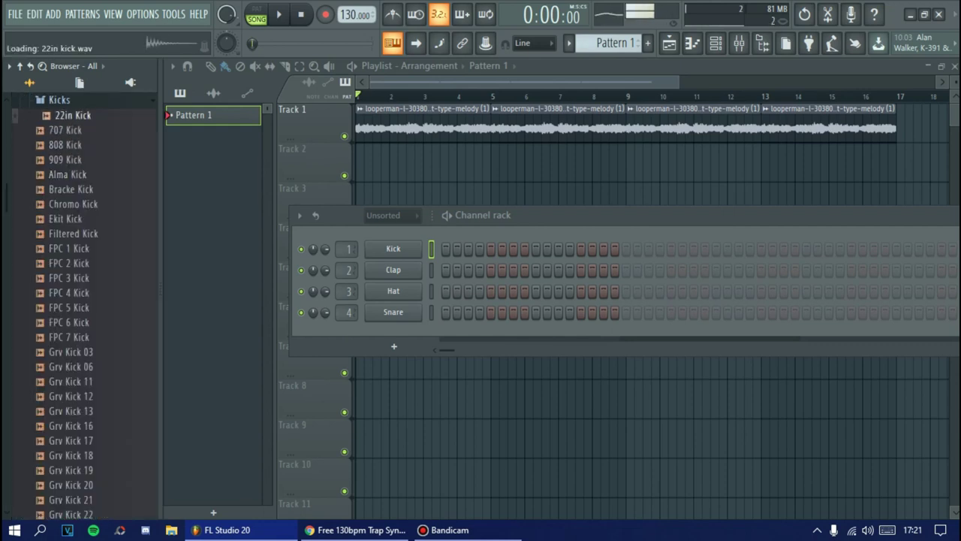
{"action": "scroll", "coordinate": [58, 179], "scroll_direction": "up", "scroll_amount": 1}
{"action": "scroll", "coordinate": [83, 300], "scroll_direction": "up", "scroll_amount": 10}
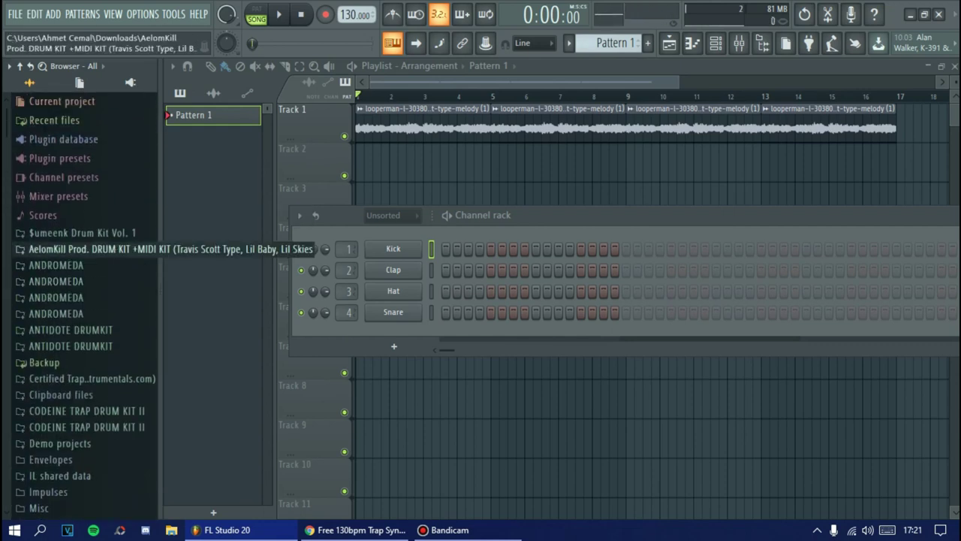
- Replace the Kick channel's sample with AelomKill. prod - KICK 1 from the AelomKill drum kit
{"action": "left_click", "coordinate": [82, 248]}
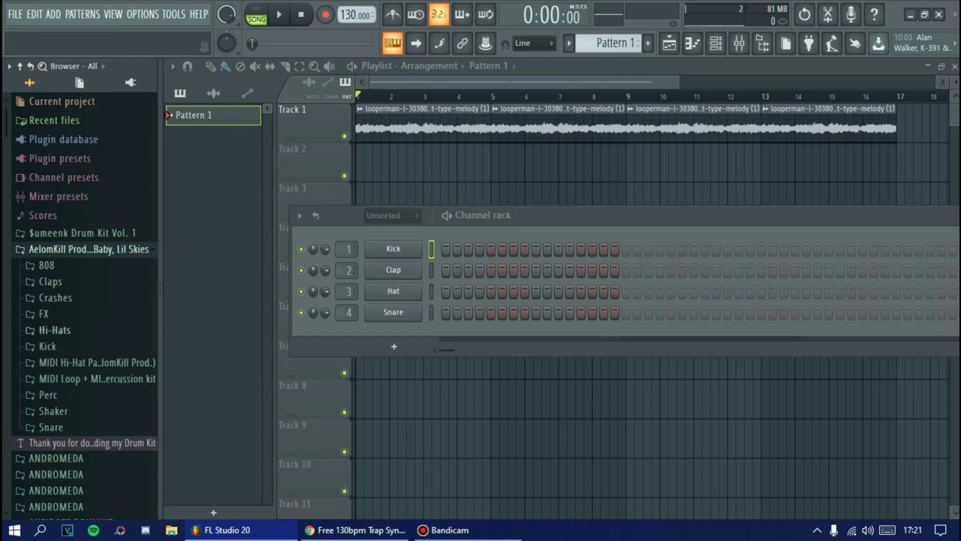
{"action": "left_click", "coordinate": [47, 346]}
{"action": "left_click", "coordinate": [89, 231]}
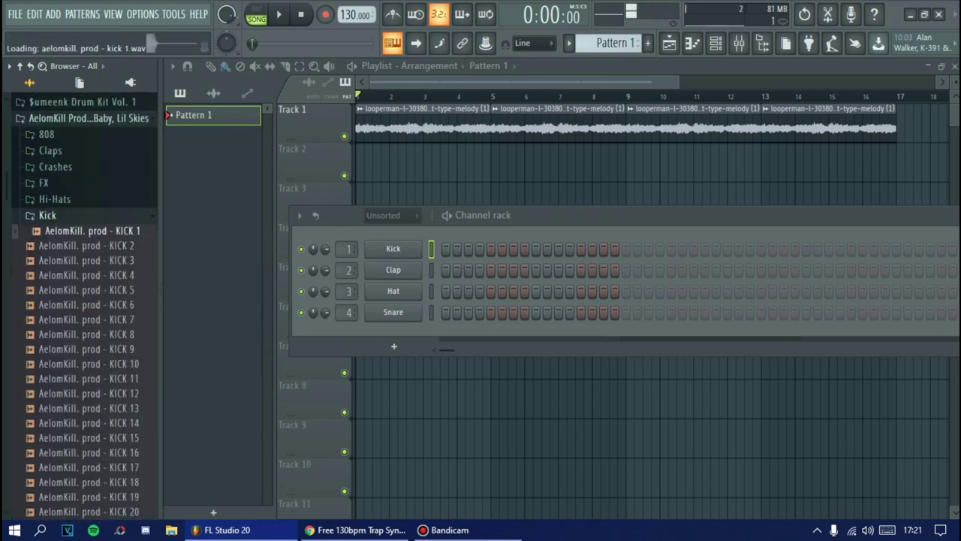
{"action": "left_click_drag", "start_coordinate": [89, 231], "coordinate": [382, 250]}
{"action": "left_click", "coordinate": [49, 215]}
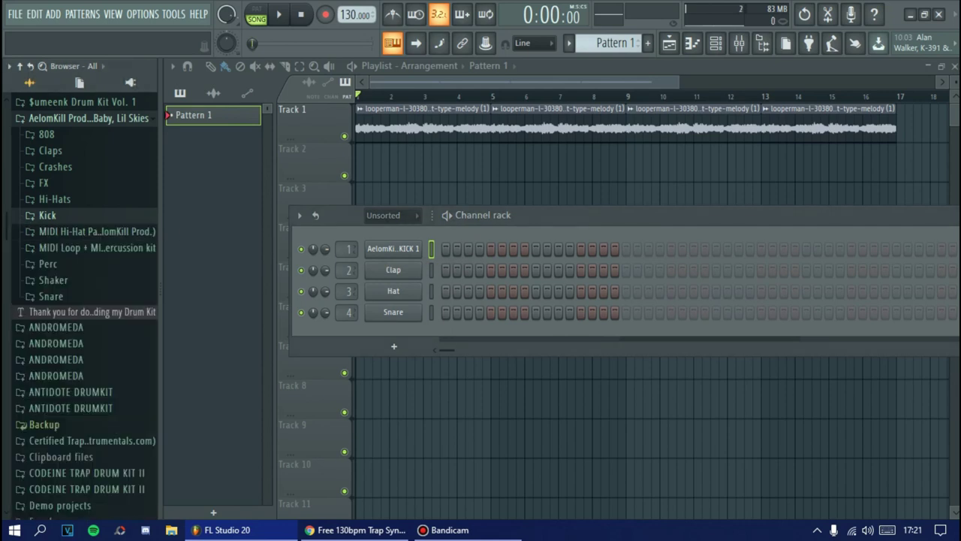
- Preview hi-hats from the AelomKill kit and replace the Hat channel's sample with AelomKill. prod - HAT 2
{"action": "left_click", "coordinate": [54, 199]}
{"action": "left_click", "coordinate": [89, 229]}
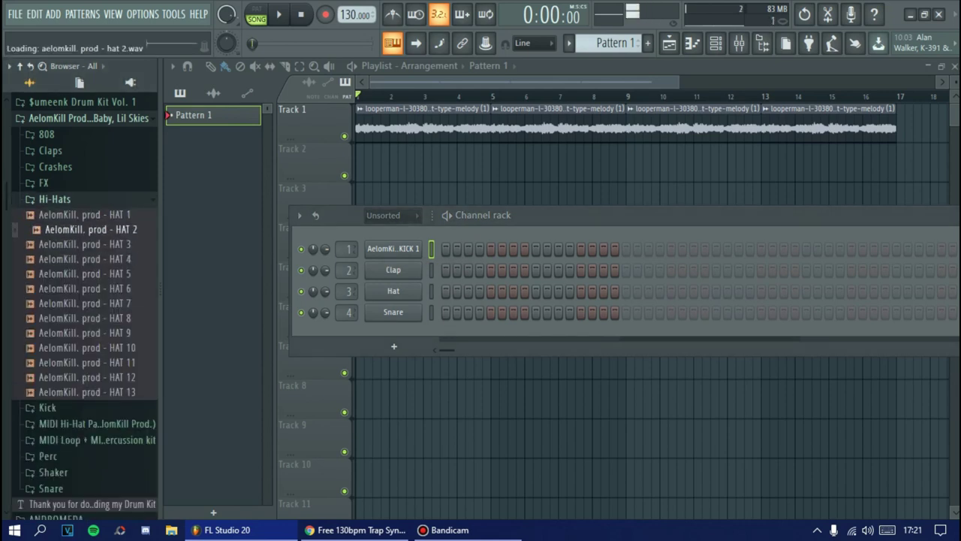
{"action": "left_click", "coordinate": [88, 244]}
{"action": "left_click_drag", "start_coordinate": [88, 229], "coordinate": [394, 291]}
- Try a short run of hat steps in Pattern 1 and audition it in pattern mode
{"action": "left_click_drag", "start_coordinate": [456, 291], "coordinate": [502, 291]}
{"action": "key", "text": "space"}
{"action": "key", "text": "space"}
{"action": "left_click", "coordinate": [257, 14]}
{"action": "key", "text": "space"}
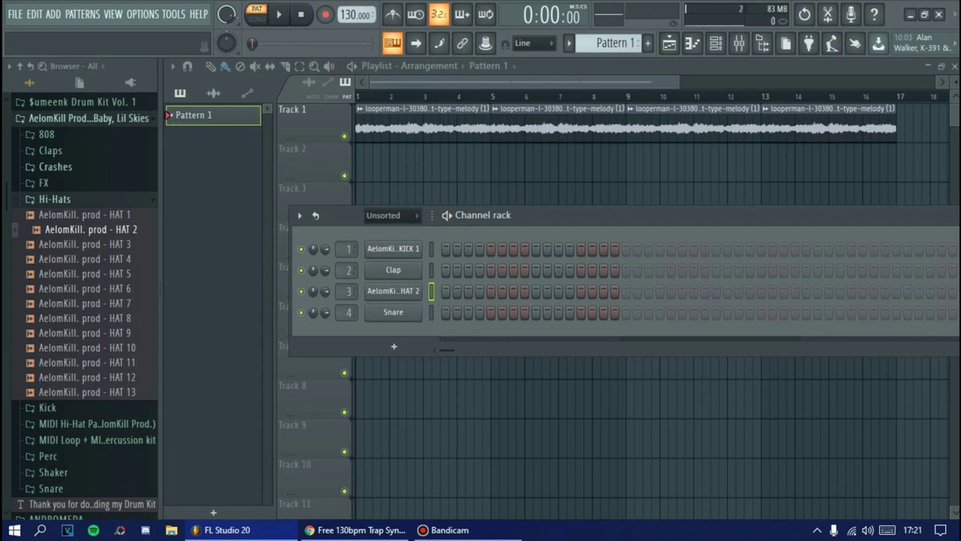
- Replace the Clap channel's sample with AelomKill. prod - Clap hard from the kit's Claps folder
{"action": "left_click", "coordinate": [51, 150]}
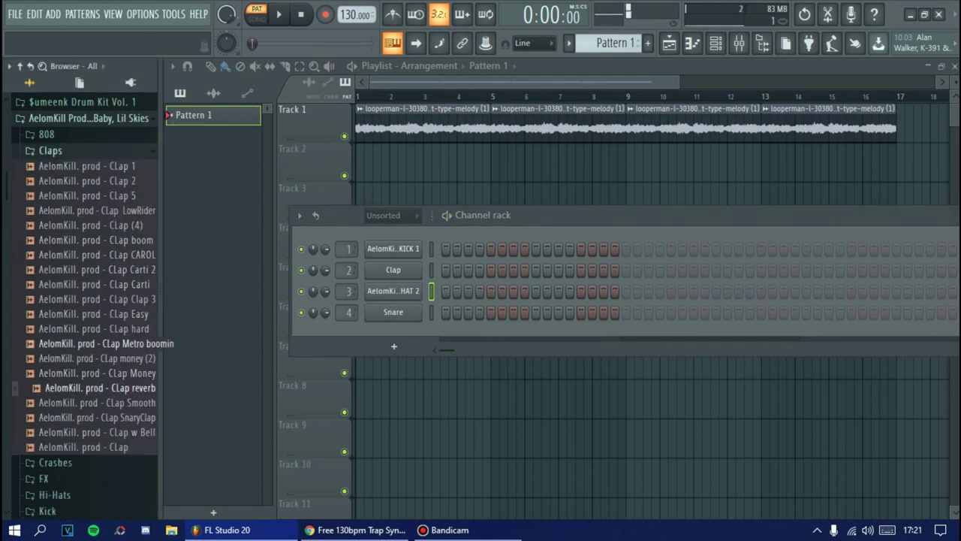
{"action": "left_click", "coordinate": [98, 328]}
{"action": "left_click_drag", "start_coordinate": [97, 328], "coordinate": [393, 269]}
- Preview snares from the AelomKill kit and replace the Snare channel's sample with AelomKill. prod - SNARE 2
{"action": "scroll", "coordinate": [90, 277], "scroll_direction": "down", "scroll_amount": 5}
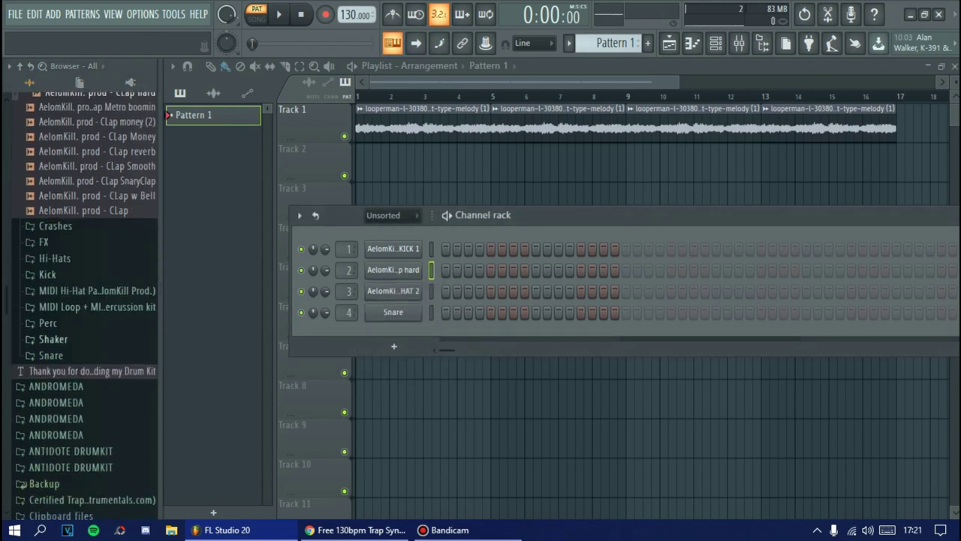
{"action": "left_click", "coordinate": [51, 354]}
{"action": "left_click", "coordinate": [96, 260]}
{"action": "left_click", "coordinate": [90, 246]}
{"action": "left_click_drag", "start_coordinate": [90, 245], "coordinate": [393, 312]}
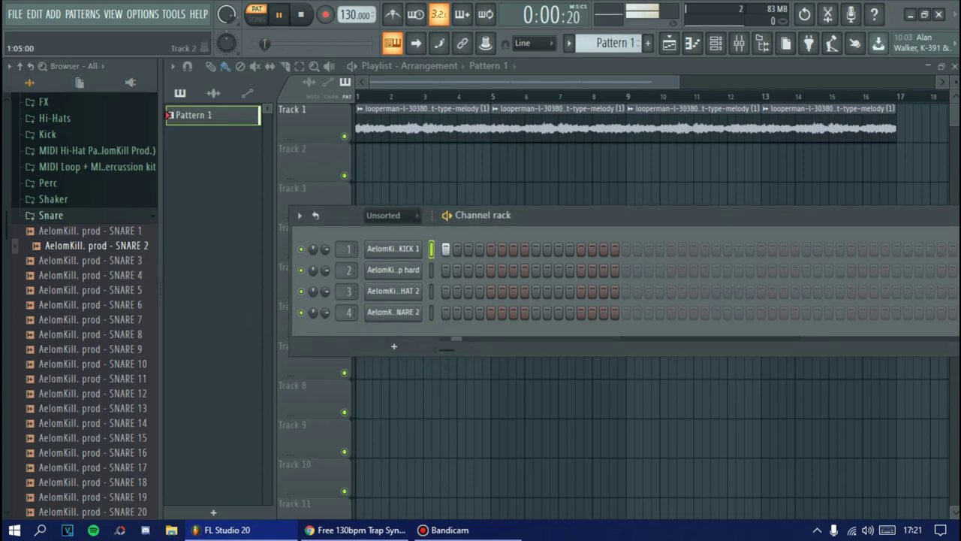
- Place a Pattern 1 clip at bar 5 on Track 2 and play the arrangement from there in song mode
{"action": "left_click", "coordinate": [366, 162]}
{"action": "key", "text": "space"}
{"action": "right_click", "coordinate": [366, 162]}
{"action": "left_click", "coordinate": [495, 162]}
{"action": "left_click", "coordinate": [493, 96]}
{"action": "key", "text": "space"}
{"action": "key", "text": "space"}
{"action": "key", "text": "space"}
{"action": "key", "text": "F6"}
{"action": "key", "text": "F6"}
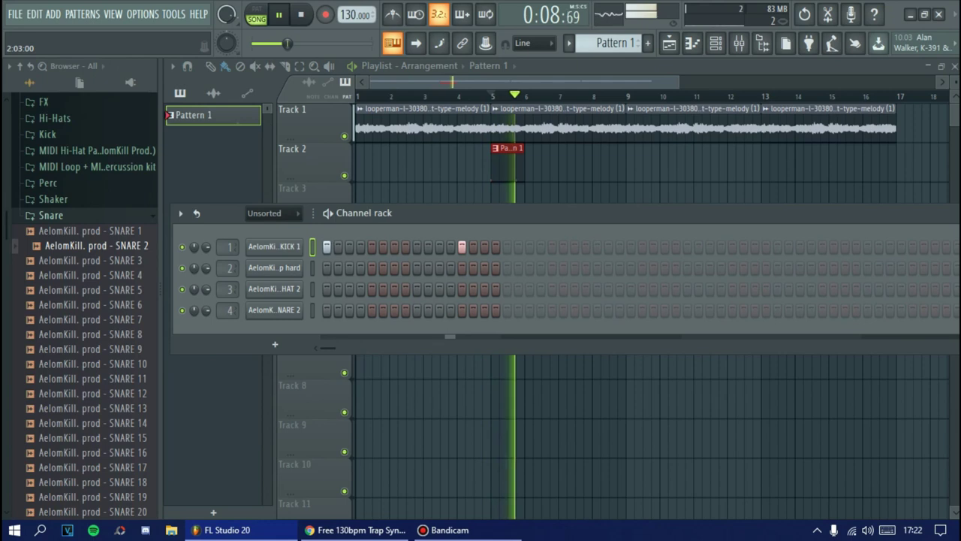
- Add a kick on step 25 of Pattern 1 while playing the arrangement from just before bar 5
{"action": "left_click", "coordinate": [484, 95]}
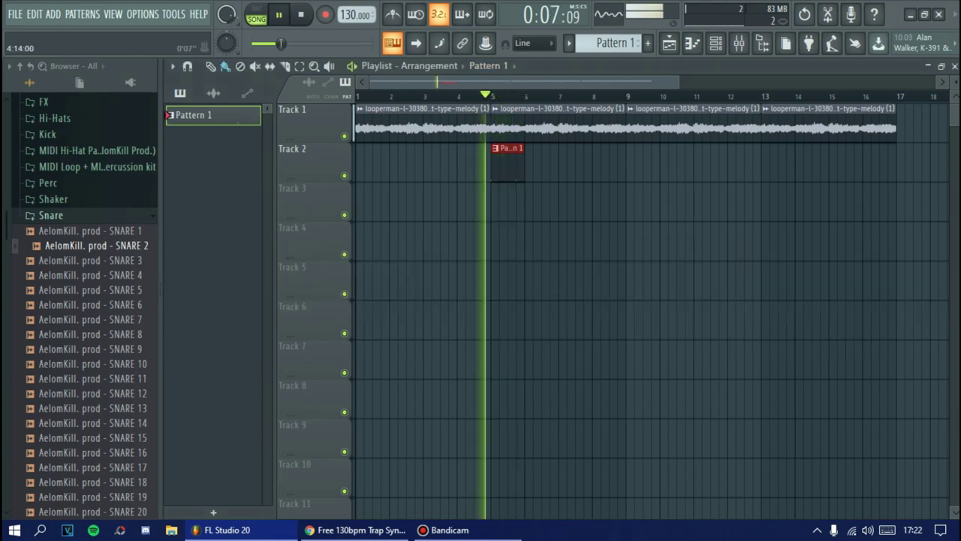
{"action": "left_click", "coordinate": [716, 44]}
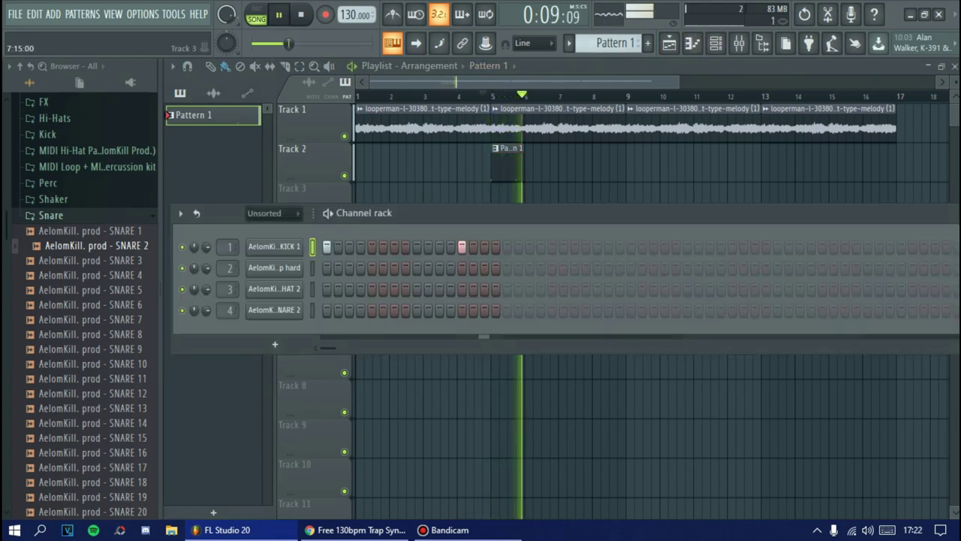
{"action": "left_click", "coordinate": [597, 247]}
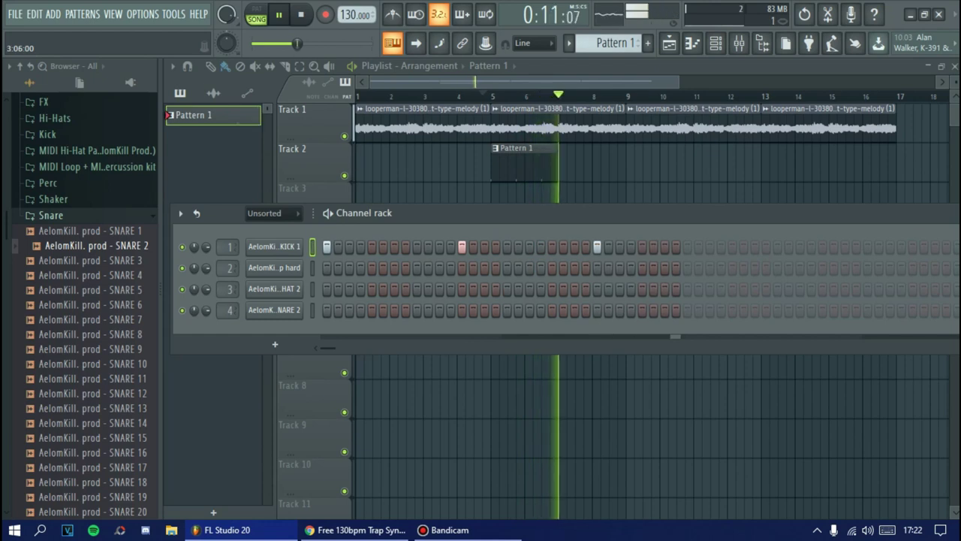
{"action": "key", "text": "space"}
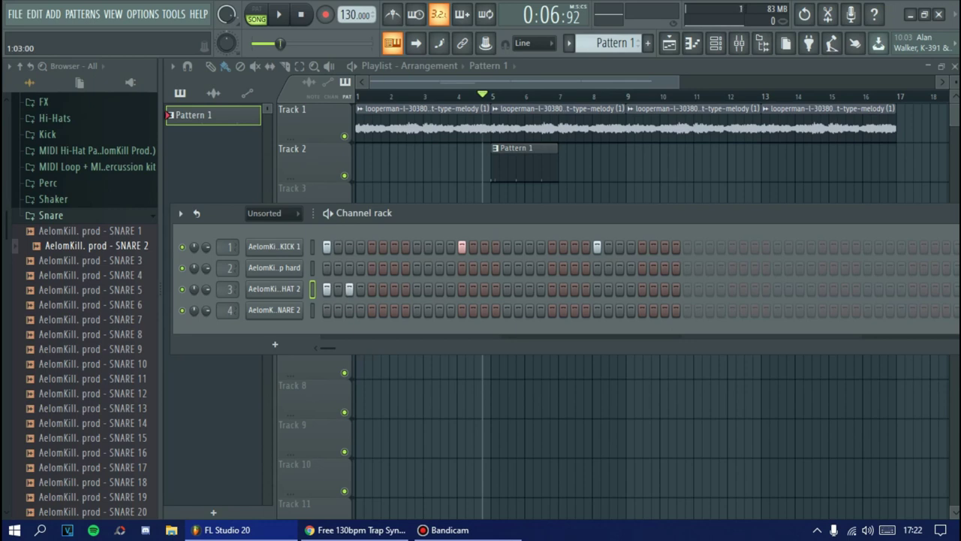
- Fill the hi-hat channel of Pattern 1 with hits on every second step from step 5 through step 31
{"action": "key", "text": "space"}
{"action": "left_click", "coordinate": [372, 289]}
{"action": "key", "text": "space"}
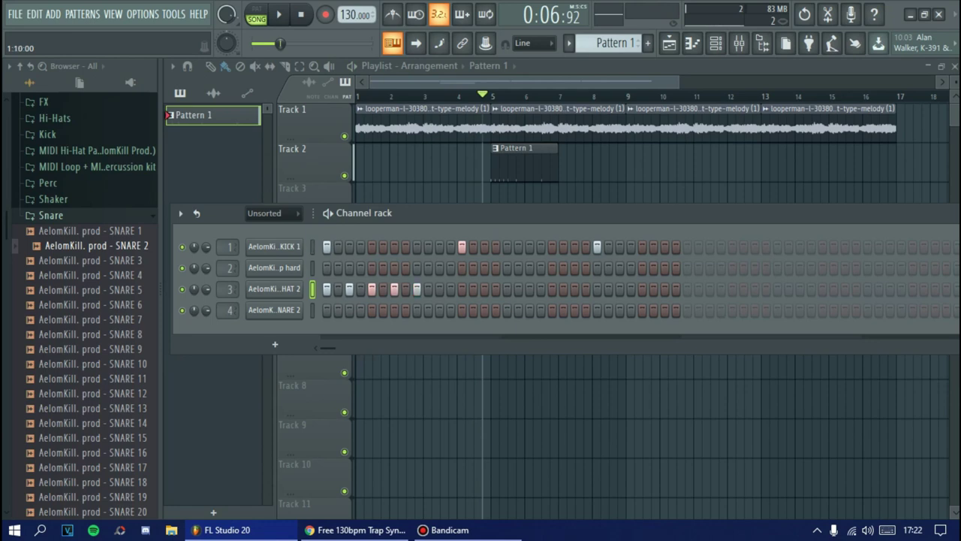
{"action": "key", "text": "space"}
{"action": "left_click", "coordinate": [484, 289]}
{"action": "left_click", "coordinate": [507, 289]}
{"action": "left_click", "coordinate": [530, 289]}
{"action": "left_click", "coordinate": [552, 289]}
{"action": "left_click", "coordinate": [574, 290]}
{"action": "left_click", "coordinate": [597, 289]}
{"action": "left_click", "coordinate": [619, 289]}
{"action": "left_click", "coordinate": [642, 289]}
{"action": "left_click", "coordinate": [664, 289]}
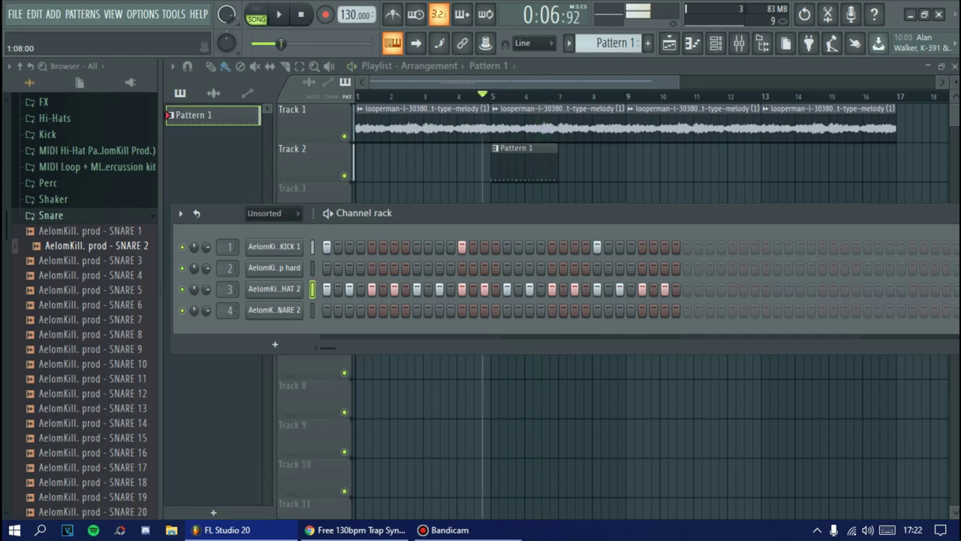
- Try a clap on step 7 of Pattern 1, remove it and place the clap on step 9 during playback
{"action": "left_click", "coordinate": [394, 268]}
{"action": "key", "text": "space"}
{"action": "right_click", "coordinate": [395, 268]}
{"action": "key", "text": "space"}
{"action": "left_click", "coordinate": [417, 268]}
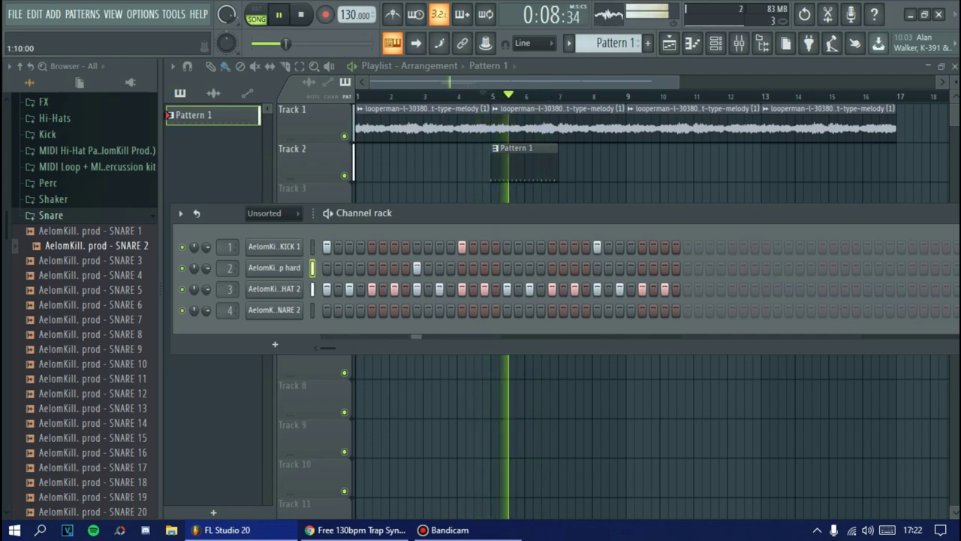
- Try a second clap on step 21 and on step 23 of Pattern 1 while playing the arrangement
{"action": "left_click", "coordinate": [552, 267]}
{"action": "key", "text": "space"}
{"action": "right_click", "coordinate": [552, 268]}
{"action": "left_click", "coordinate": [574, 268]}
{"action": "key", "text": "space"}
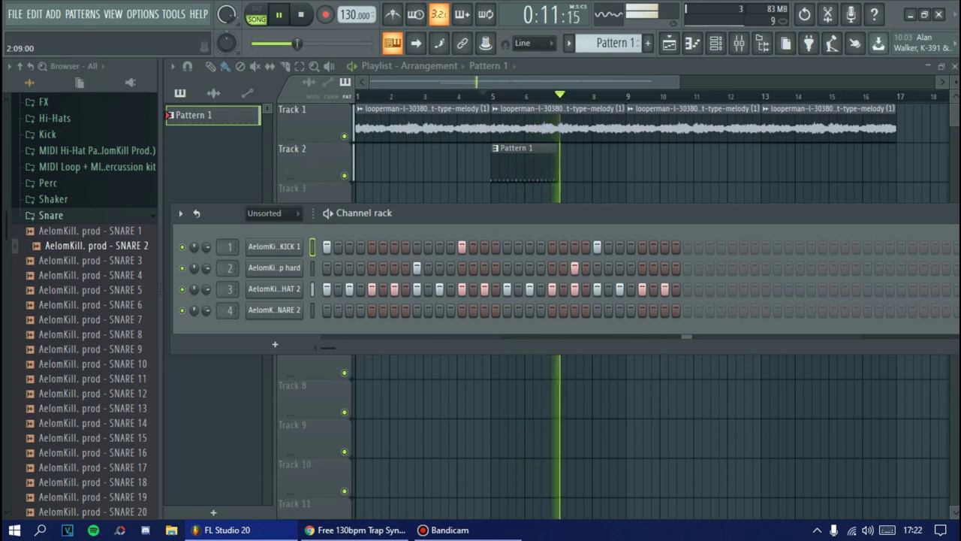
- Remove the kick on step 25 of Pattern 1 and move the second clap to step 25, checking it in playback
{"action": "key", "text": "space"}
{"action": "key", "text": "space"}
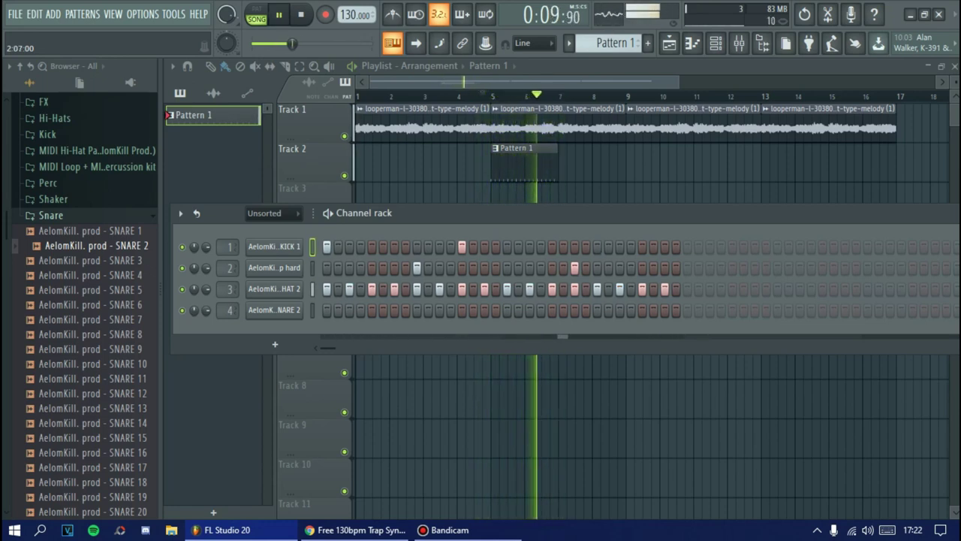
{"action": "key", "text": "space"}
{"action": "left_click", "coordinate": [597, 267]}
{"action": "key", "text": "space"}
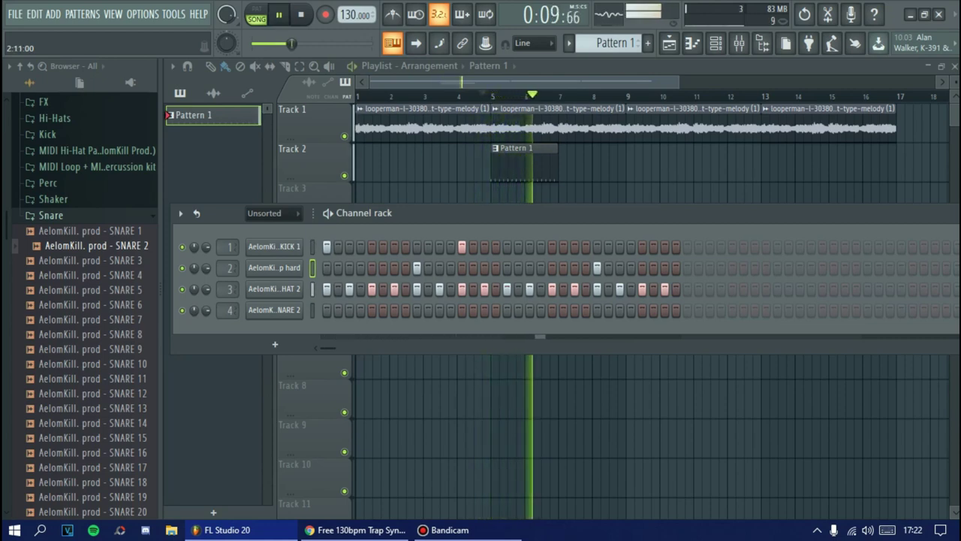
- Repeat the Pattern 1 clip on Track 2 from bar 7 until the end of the melody at bar 17
{"action": "left_click_drag", "start_coordinate": [619, 214], "coordinate": [483, 261]}
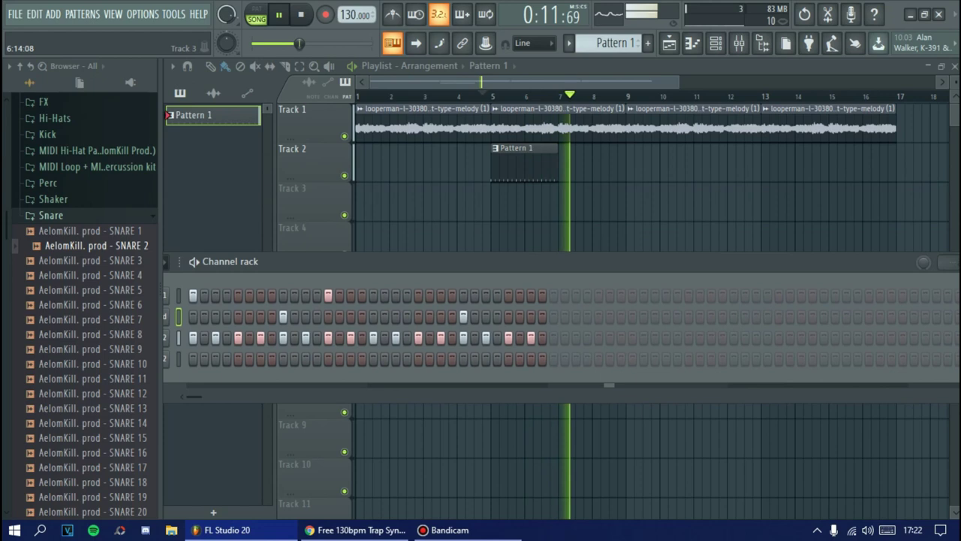
{"action": "left_click", "coordinate": [565, 162]}
{"action": "left_click_drag", "start_coordinate": [638, 162], "coordinate": [630, 162]}
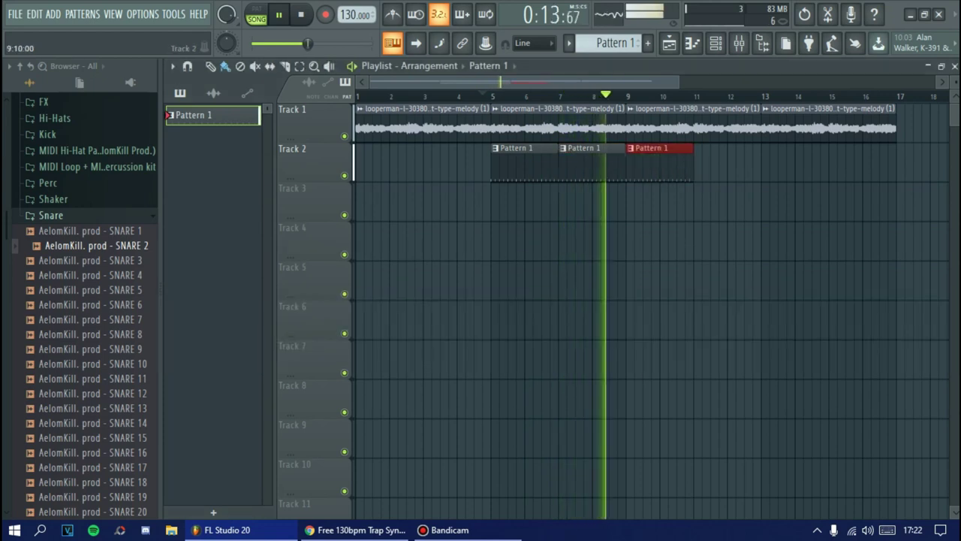
{"action": "left_click", "coordinate": [698, 163]}
{"action": "key", "text": "ctrl+b"}
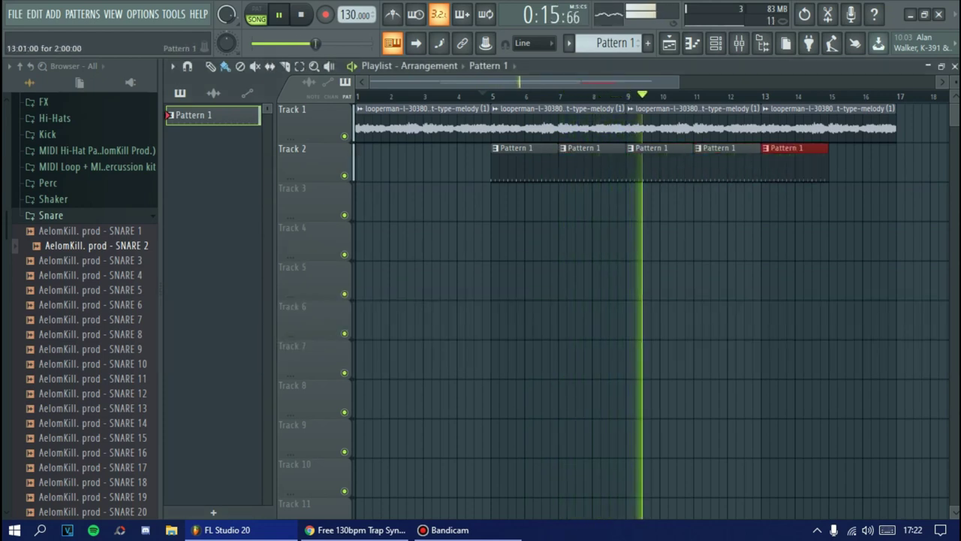
{"action": "key", "text": "ctrl+b"}
{"action": "left_click", "coordinate": [799, 229]}
{"action": "left_click", "coordinate": [799, 229]}
{"action": "left_click", "coordinate": [808, 263]}
{"action": "right_click", "coordinate": [813, 241]}
{"action": "left_click", "coordinate": [502, 320]}
{"action": "right_click", "coordinate": [502, 320]}
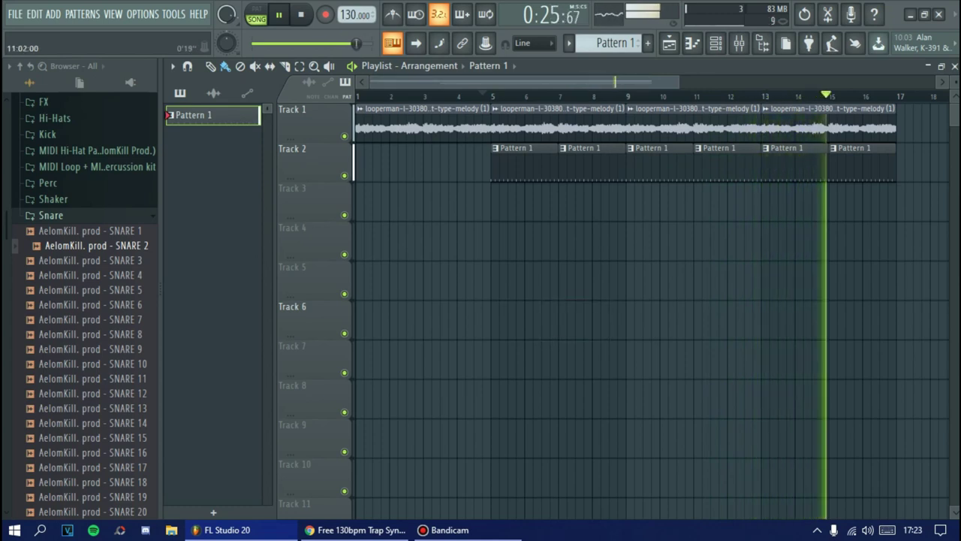
- Reopen the channel rack, add snares on steps 7 and 23 of Pattern 1 and play the arrangement to check them
{"action": "key", "text": "space"}
{"action": "left_click", "coordinate": [716, 44]}
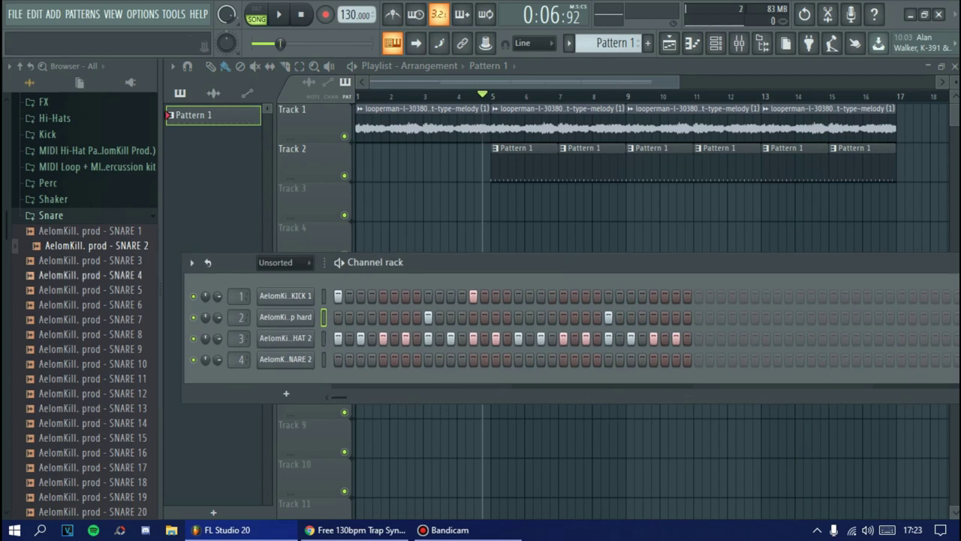
{"action": "key", "text": "space"}
{"action": "left_click", "coordinate": [406, 360]}
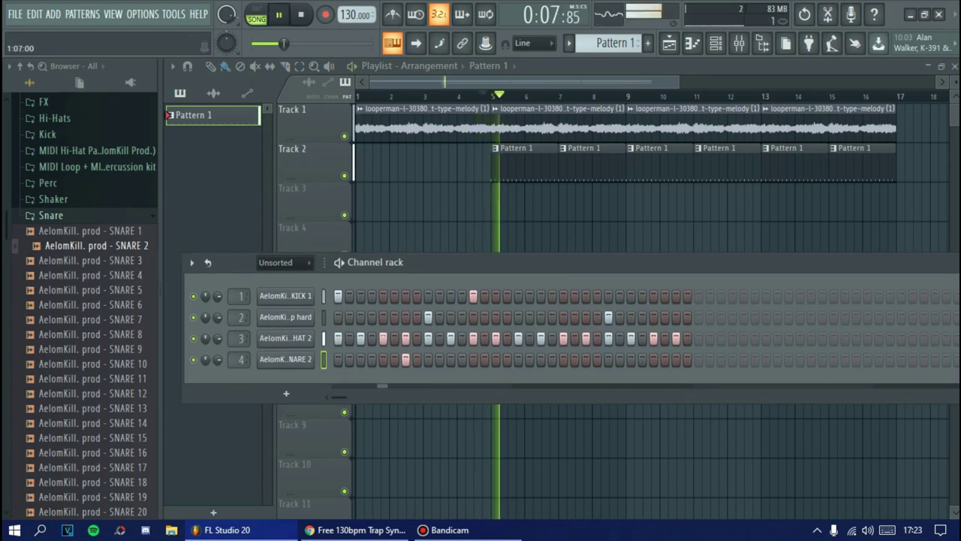
{"action": "left_click", "coordinate": [585, 360]}
{"action": "key", "text": "space"}
{"action": "key", "text": "space"}
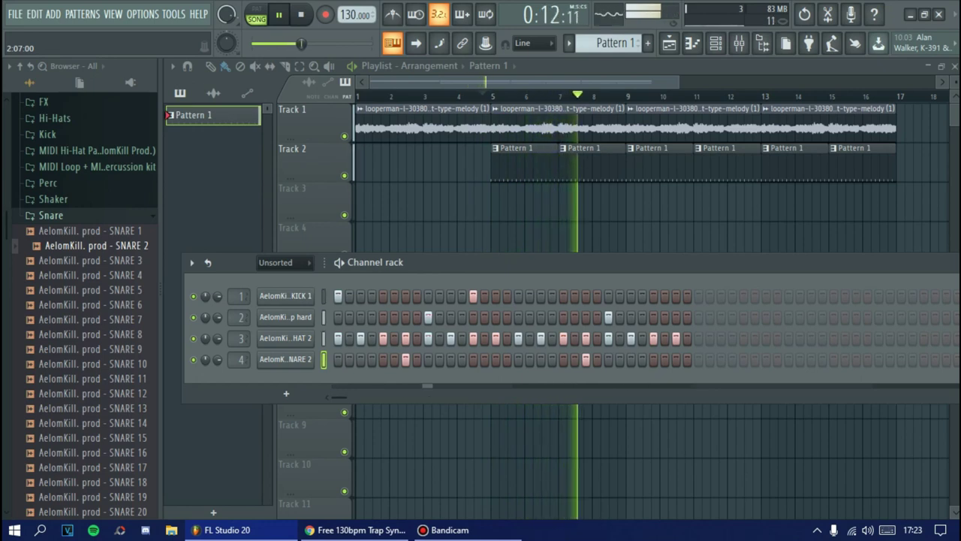
{"action": "key", "text": "space"}
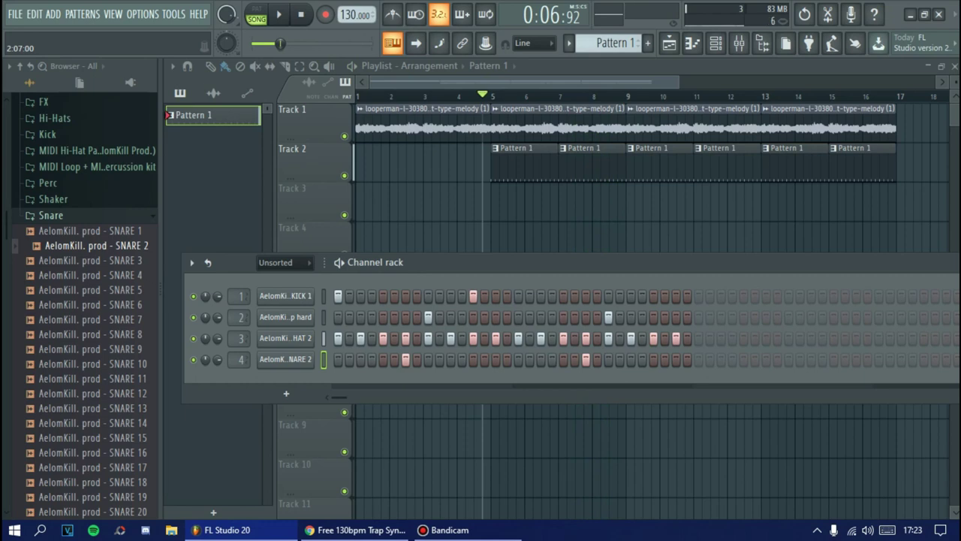